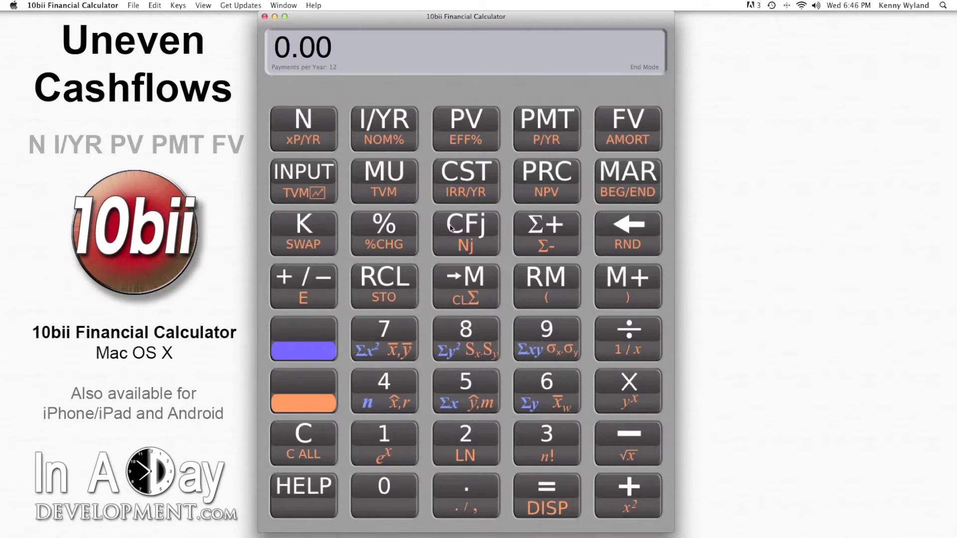
Step: Show the Uneven Cashflows window from the View menu and add four blank cashflow rows
{"action": "left_click", "coordinate": [204, 5]}
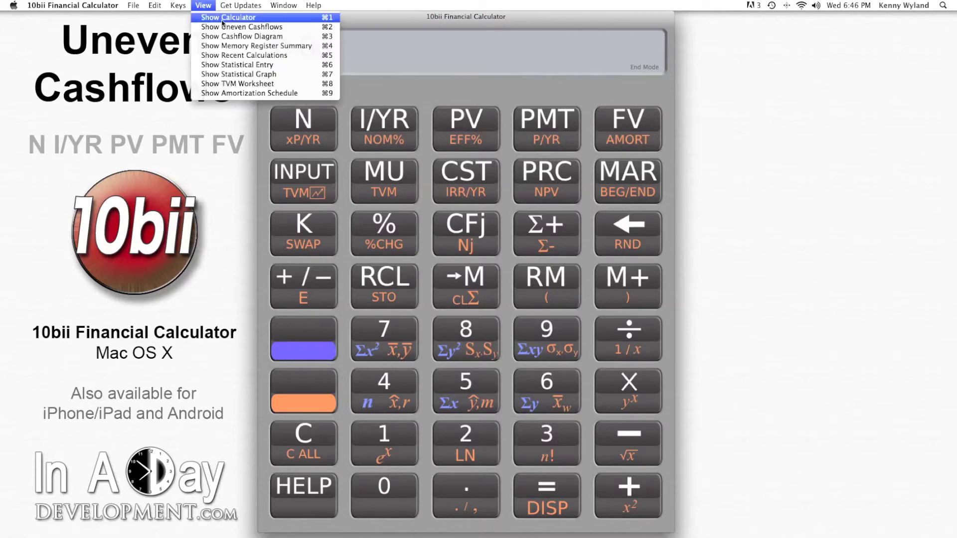
{"action": "left_click", "coordinate": [483, 225]}
{"action": "key", "text": "super+2"}
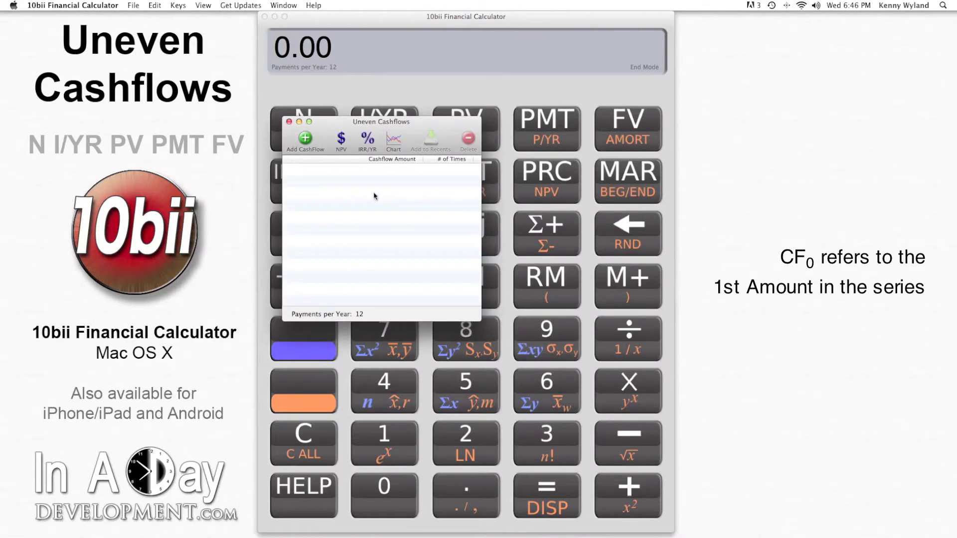
{"action": "left_click", "coordinate": [306, 141]}
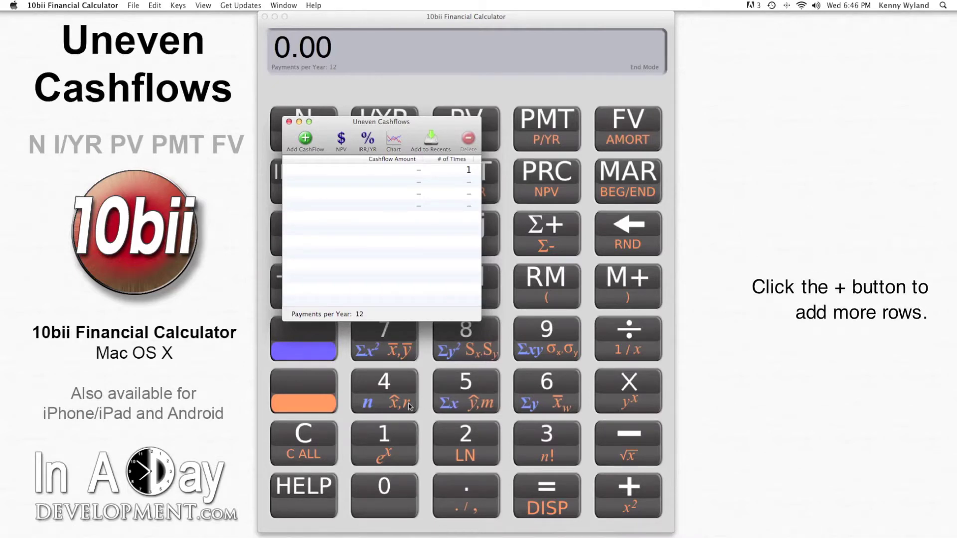
Step: Add another cashflow row and enter 1234 as the first row's amount
{"action": "left_click", "coordinate": [305, 140]}
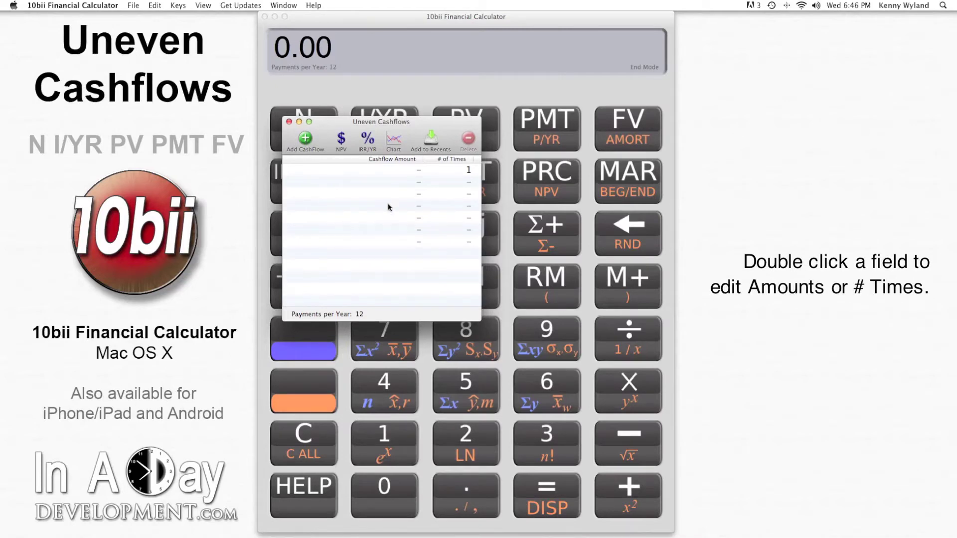
{"action": "left_click", "coordinate": [419, 171]}
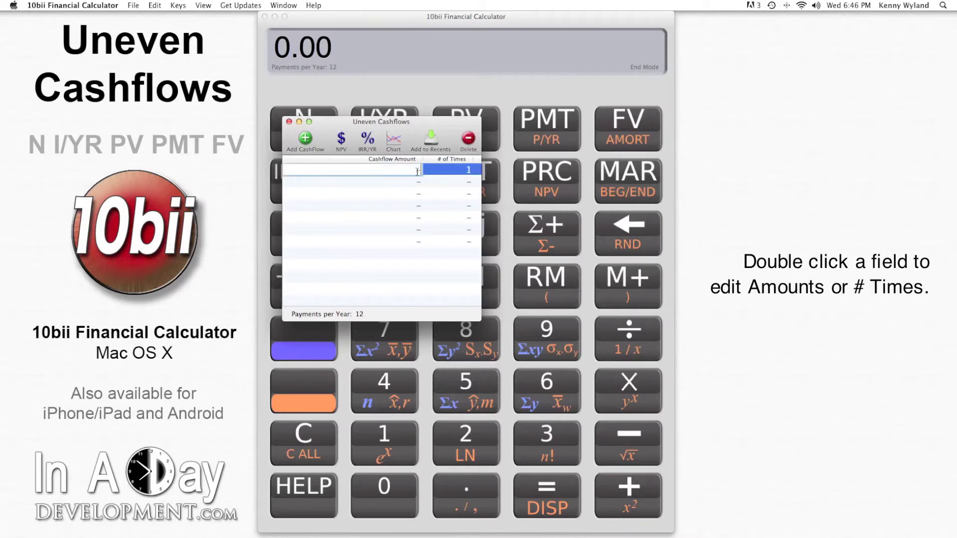
{"action": "type", "text": "1234"}
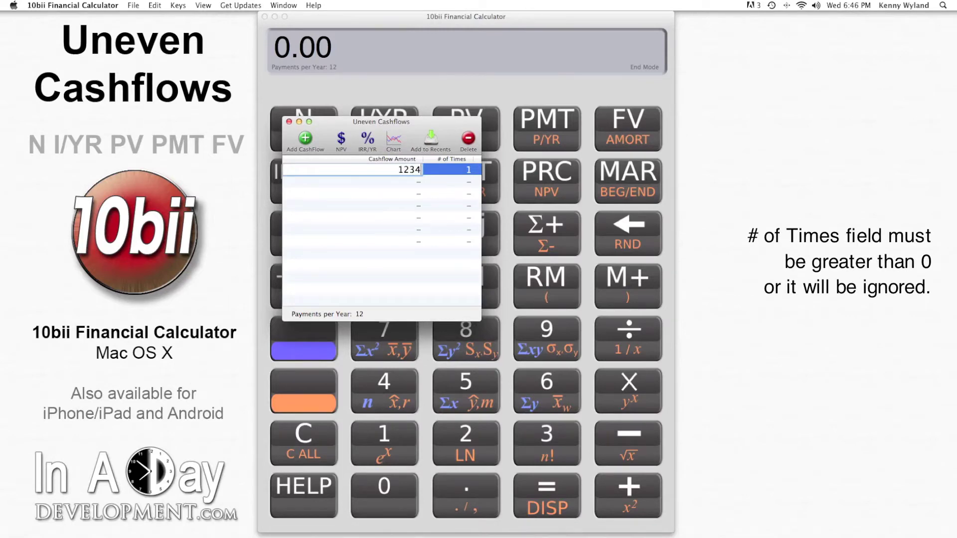
{"action": "key", "text": "Return"}
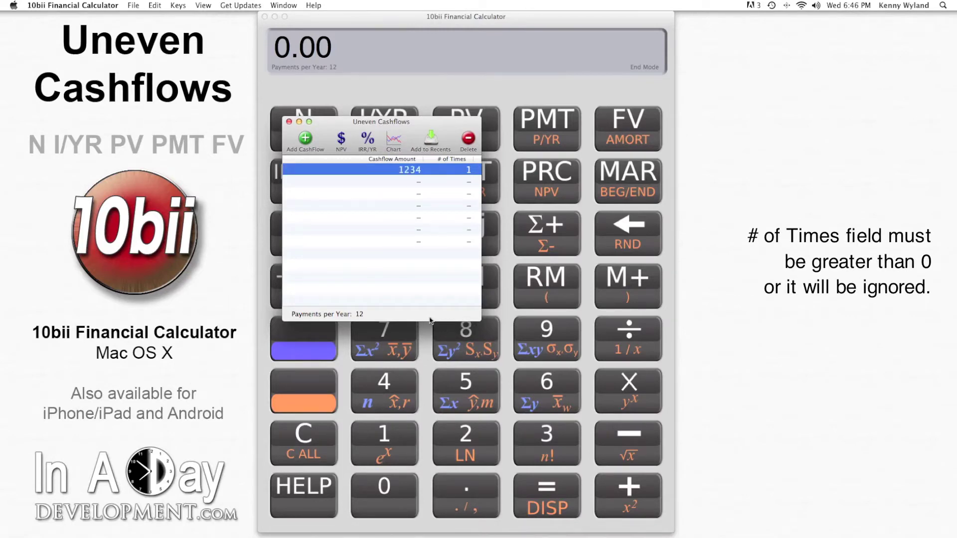
Step: Set the second row's number of times to 1, then select the empty fourth row
{"action": "left_click", "coordinate": [466, 183]}
{"action": "double_click", "coordinate": [466, 184]}
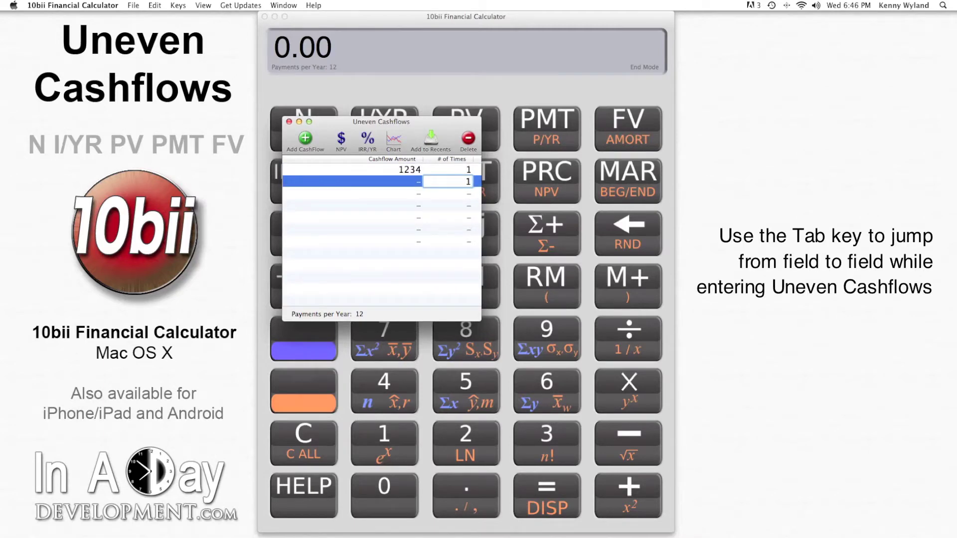
{"action": "key", "text": "Tab"}
{"action": "key", "text": "Tab"}
{"action": "key", "text": "Tab"}
{"action": "key", "text": "Tab"}
{"action": "key", "text": "Tab"}
{"action": "key", "text": "Tab"}
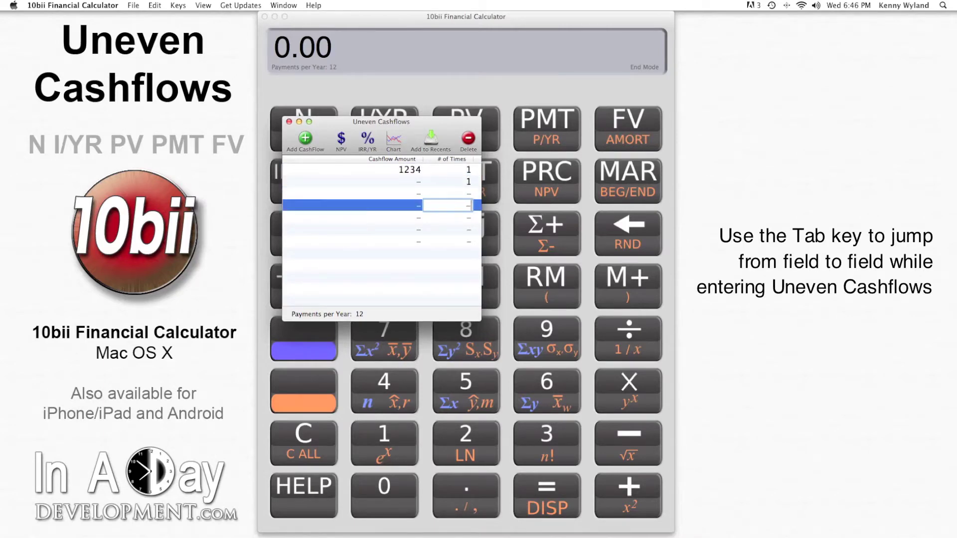
{"action": "key", "text": "Tab"}
{"action": "key", "text": "Tab"}
{"action": "key", "text": "Tab"}
{"action": "key", "text": "Tab"}
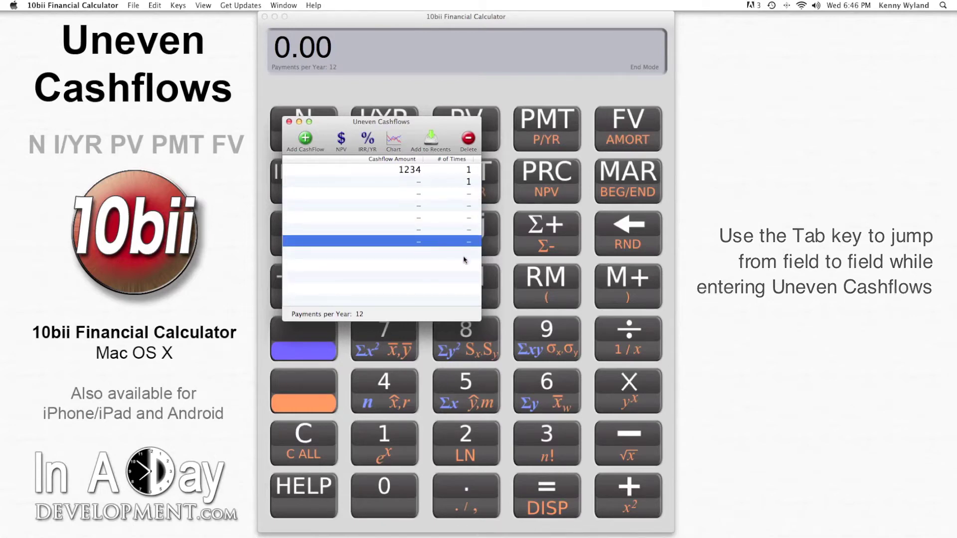
{"action": "left_click", "coordinate": [448, 207]}
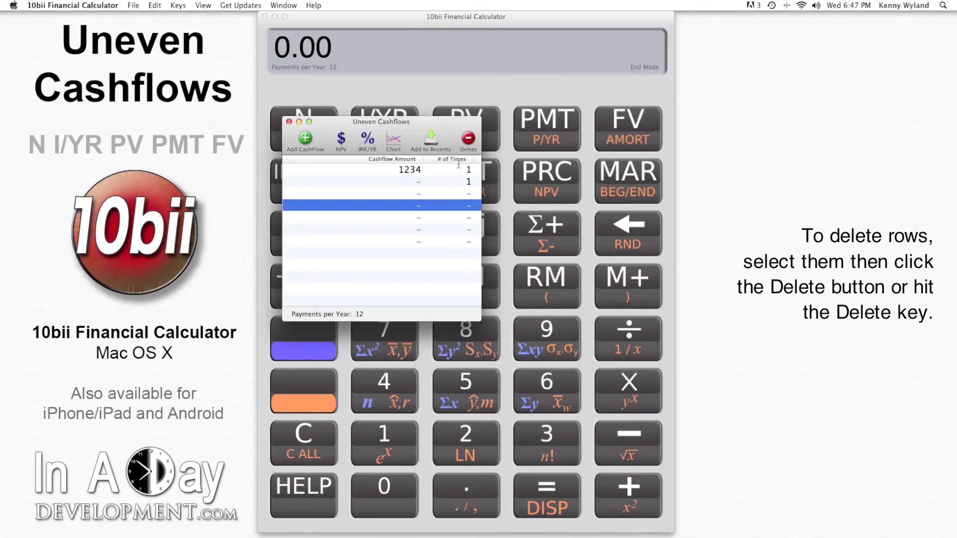
Step: Delete the selected empty row and try multi-row selections of rows 2, 4 and 6
{"action": "left_click", "coordinate": [468, 143]}
{"action": "left_click", "coordinate": [440, 234], "text": "shift"}
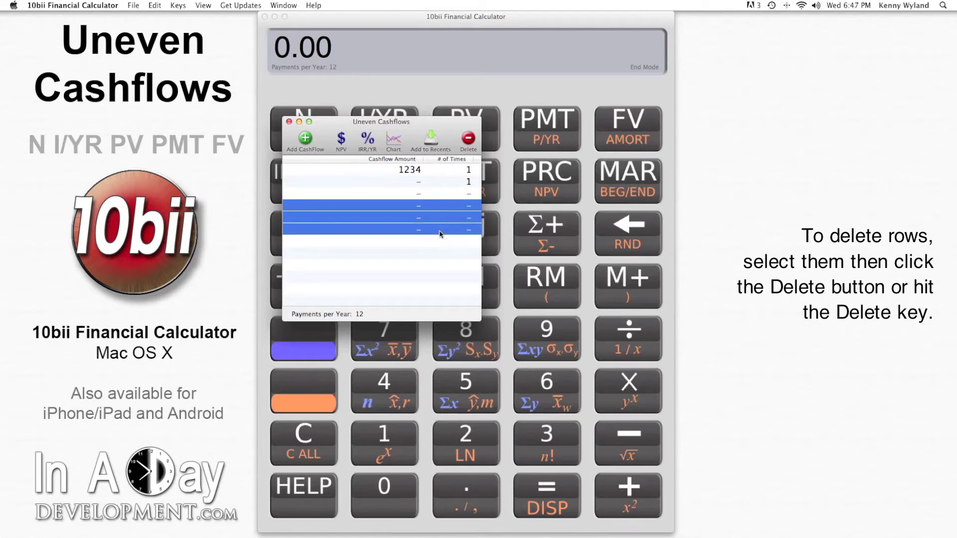
{"action": "left_click", "coordinate": [439, 184]}
{"action": "left_click", "coordinate": [440, 206], "text": "super"}
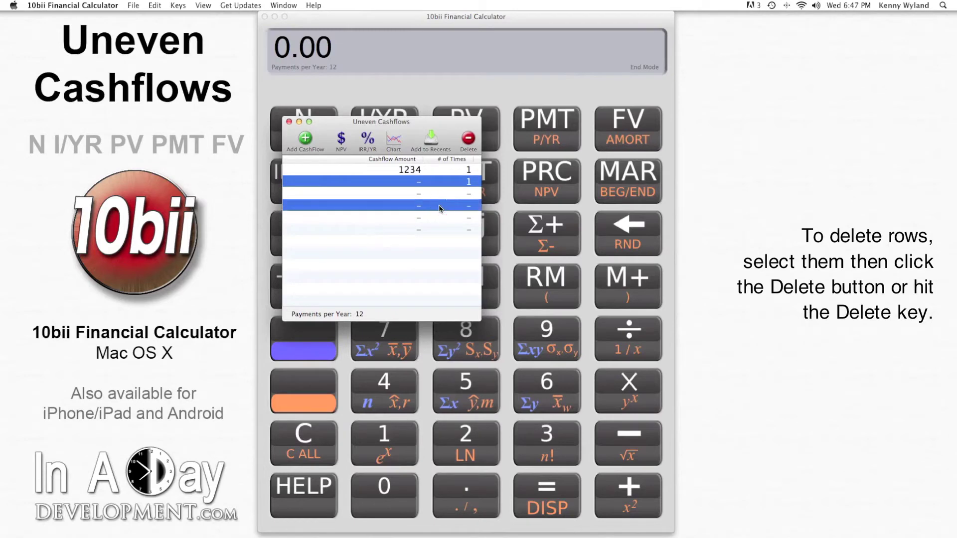
{"action": "left_click", "coordinate": [441, 230], "text": "super"}
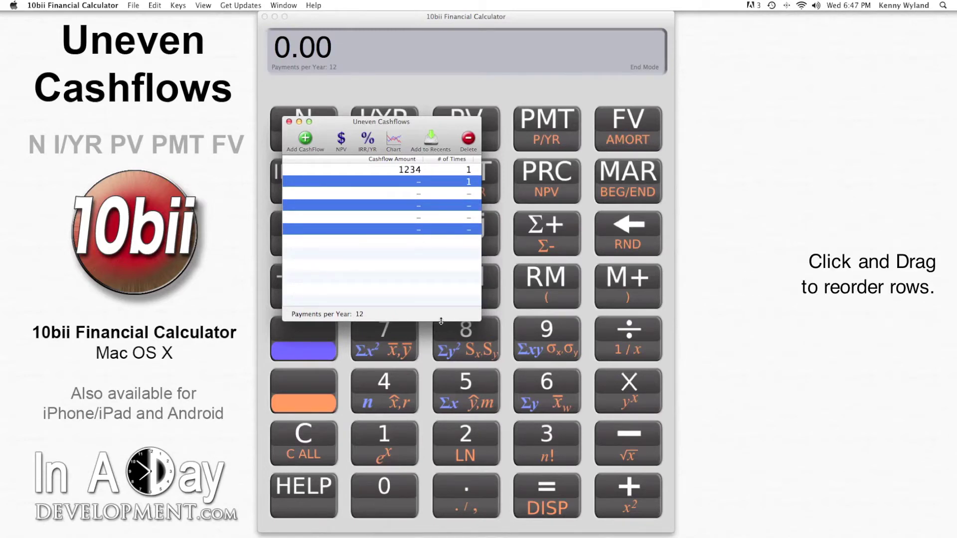
Step: Drag the second row down to fifth place, then delete it
{"action": "left_click", "coordinate": [443, 218]}
{"action": "left_click", "coordinate": [446, 184]}
{"action": "left_click_drag", "start_coordinate": [446, 184], "coordinate": [445, 217]}
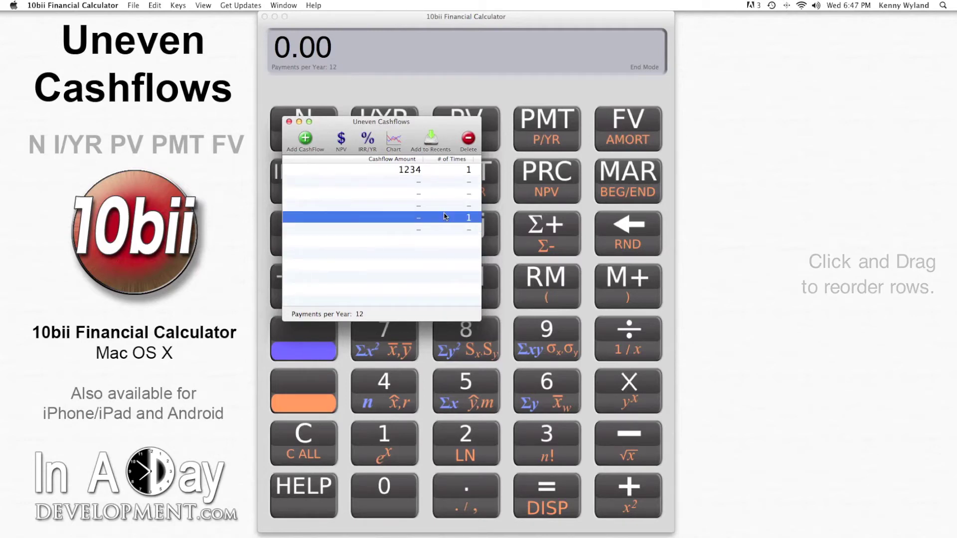
{"action": "left_click", "coordinate": [468, 138]}
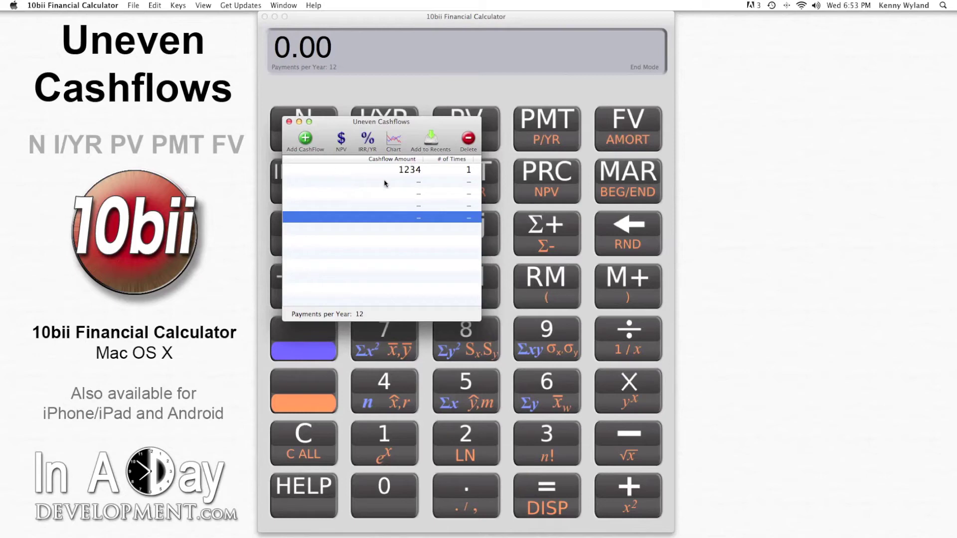
Step: Change the first amount to -10000 and add a 500 ×10 cashflow row
{"action": "double_click", "coordinate": [413, 171]}
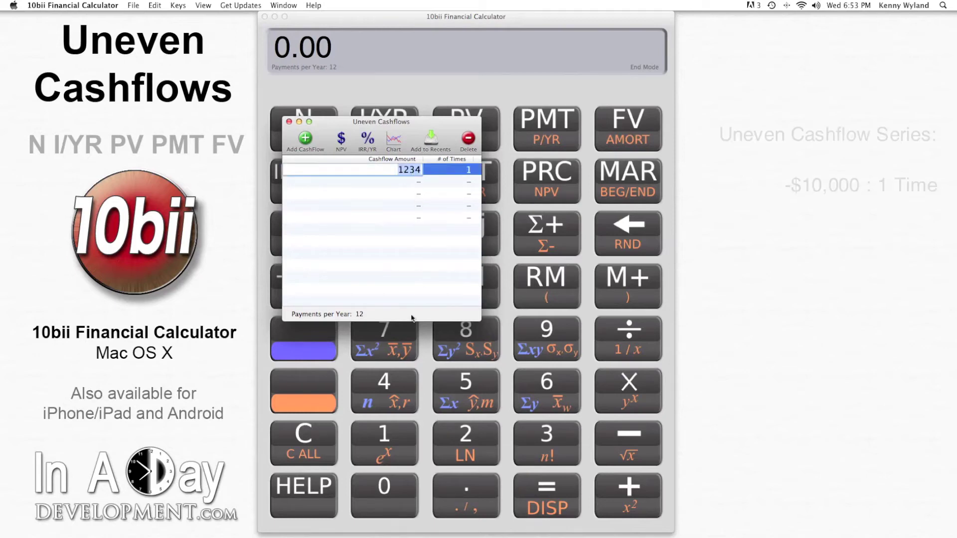
{"action": "type", "text": "10000"}
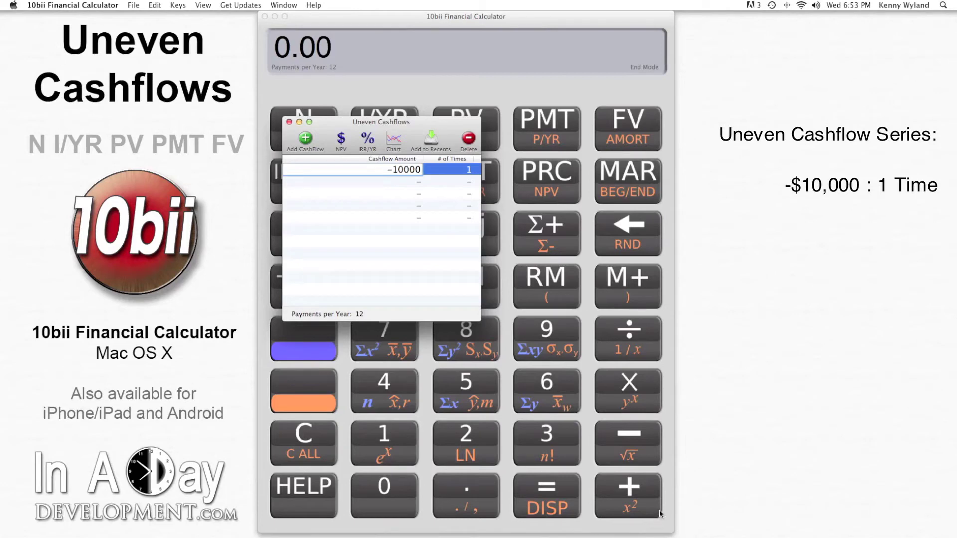
{"action": "left_click", "coordinate": [413, 182]}
{"action": "key", "text": "Return"}
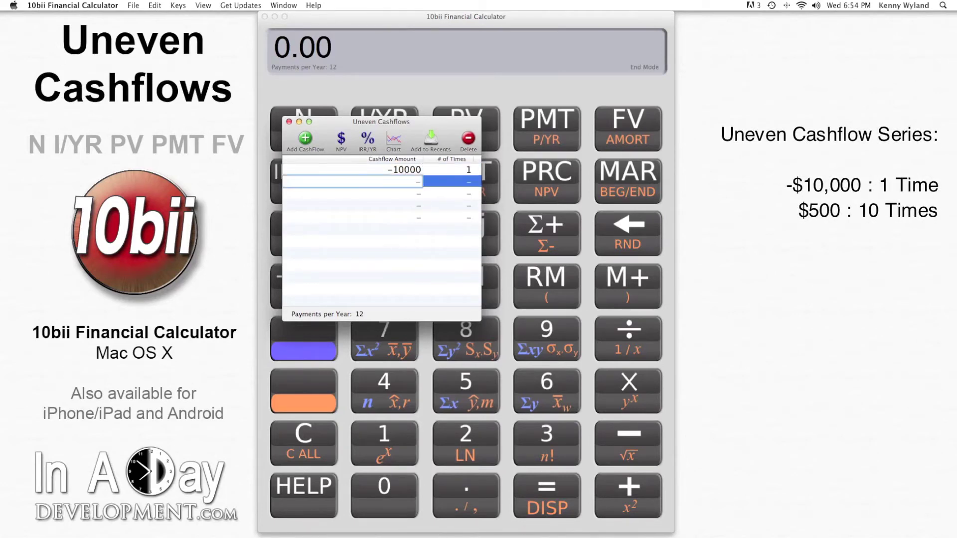
{"action": "type", "text": "500"}
{"action": "key", "text": "Tab"}
{"action": "type", "text": "10"}
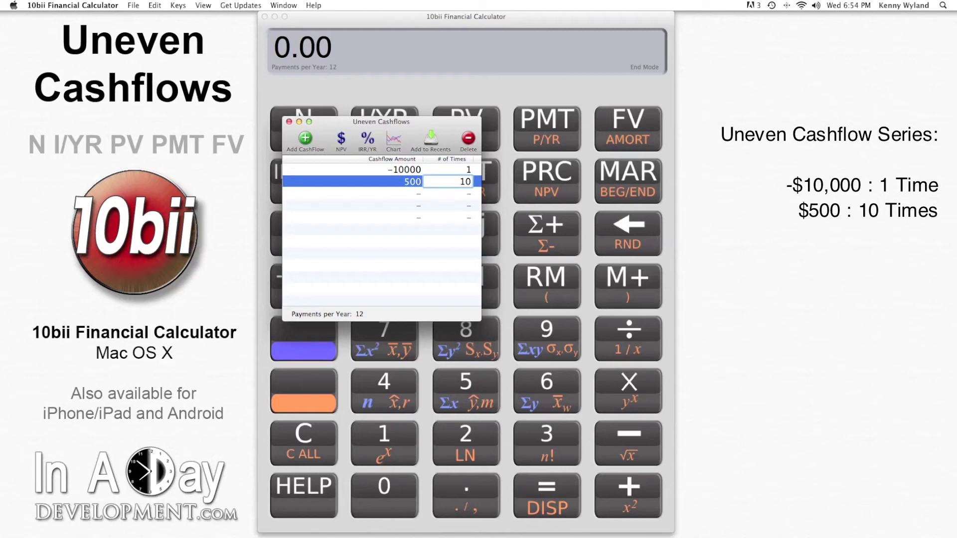
{"action": "key", "text": "Return"}
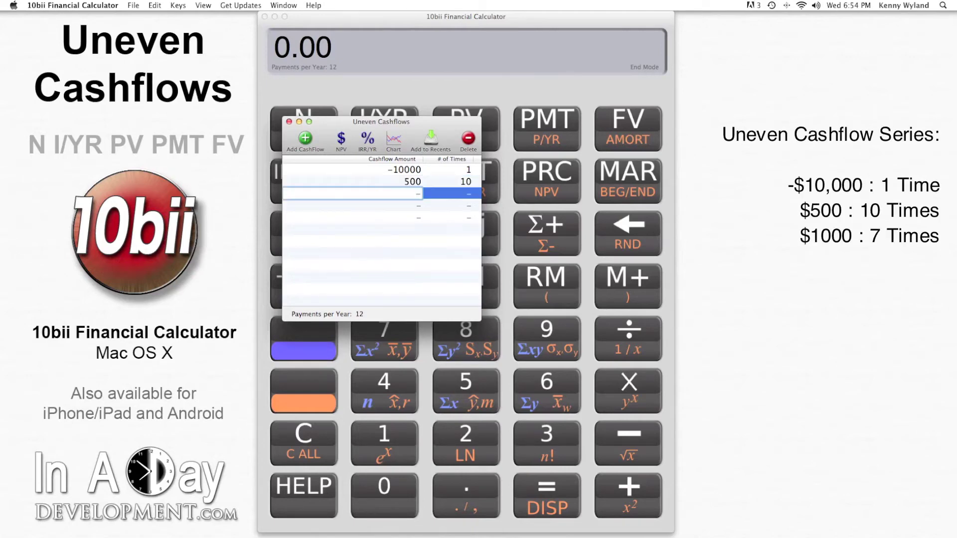
Step: Add cashflow rows for 1000 ×7, -250 ×6 and 0 ×12
{"action": "type", "text": "1000"}
{"action": "key", "text": "Tab"}
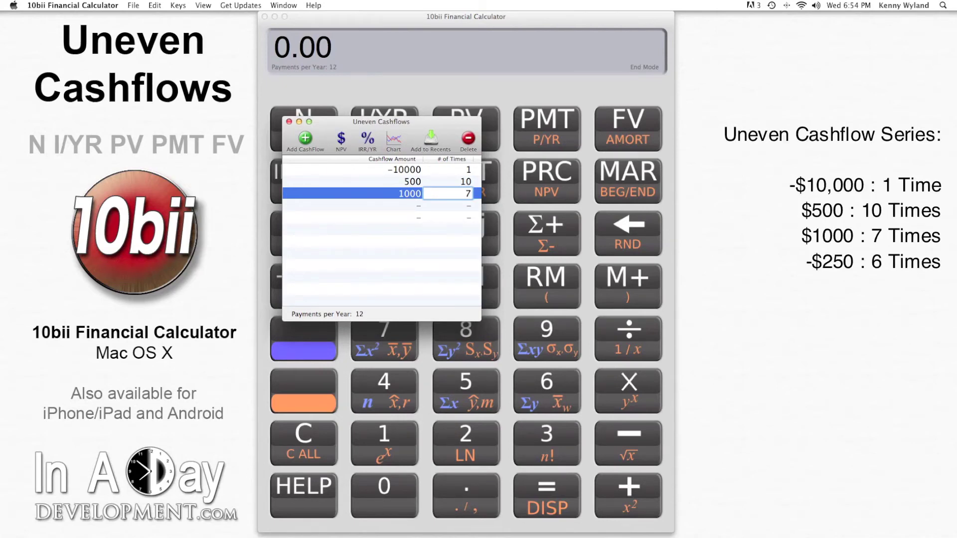
{"action": "key", "text": "Tab"}
{"action": "type", "text": "250"}
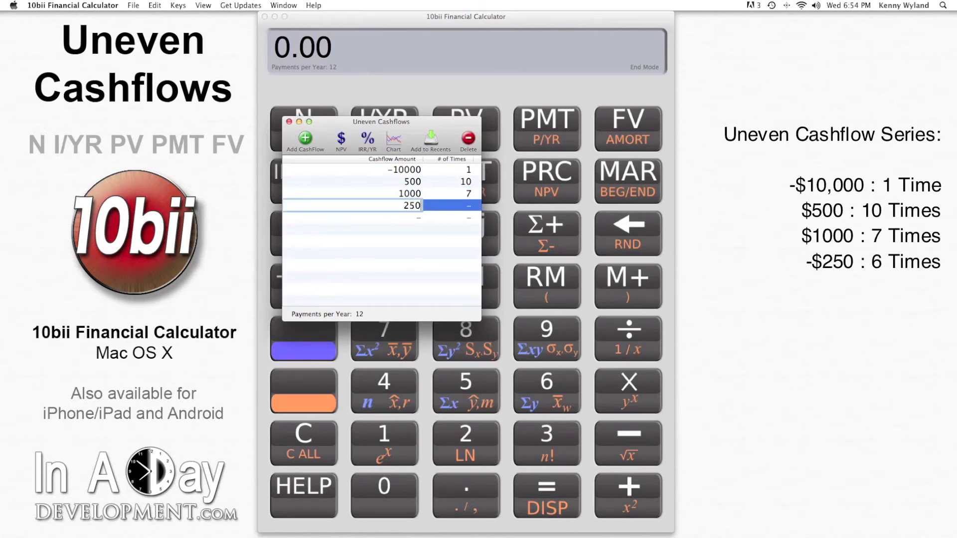
{"action": "key", "text": "Tab"}
{"action": "type", "text": "6"}
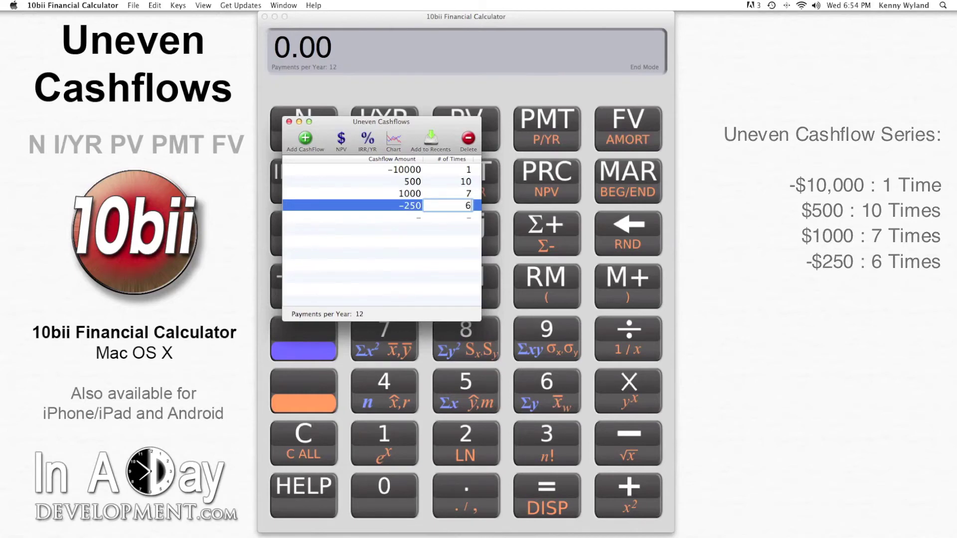
{"action": "key", "text": "Tab"}
{"action": "type", "text": "0"}
{"action": "key", "text": "Tab"}
{"action": "type", "text": "12"}
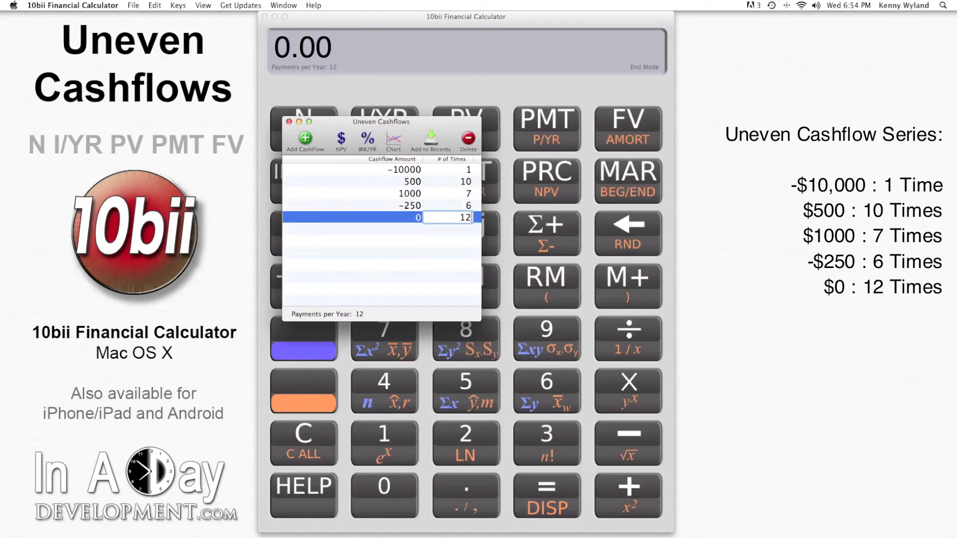
{"action": "key", "text": "Return"}
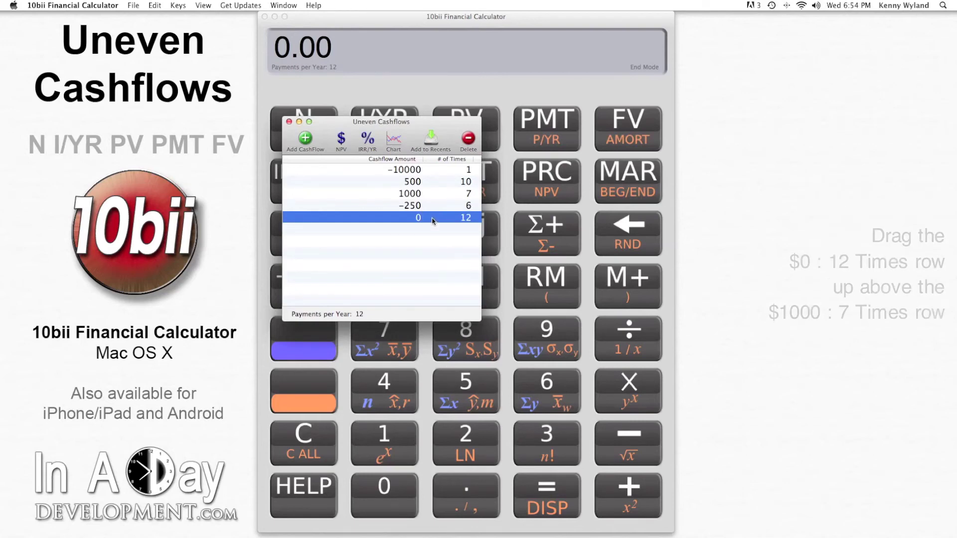
Step: Drag the 0 ×12 row above 1000 ×7 and delete the -250 ×6 row
{"action": "left_click_drag", "start_coordinate": [436, 219], "coordinate": [439, 190]}
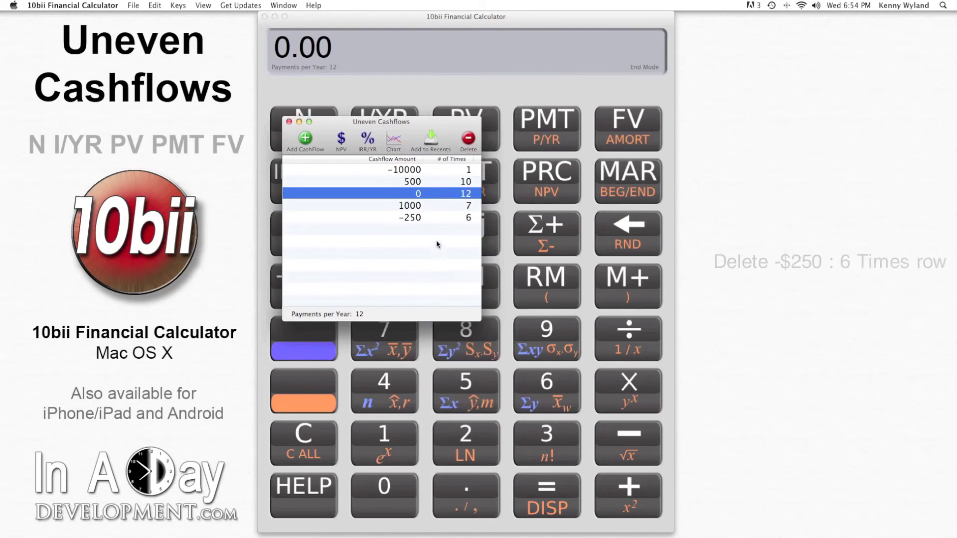
{"action": "left_click", "coordinate": [438, 220]}
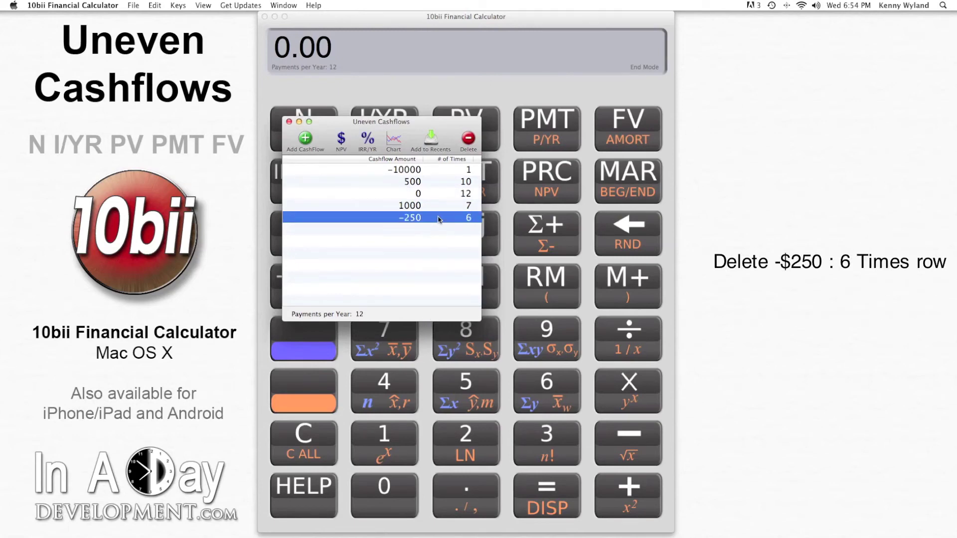
{"action": "left_click", "coordinate": [469, 141]}
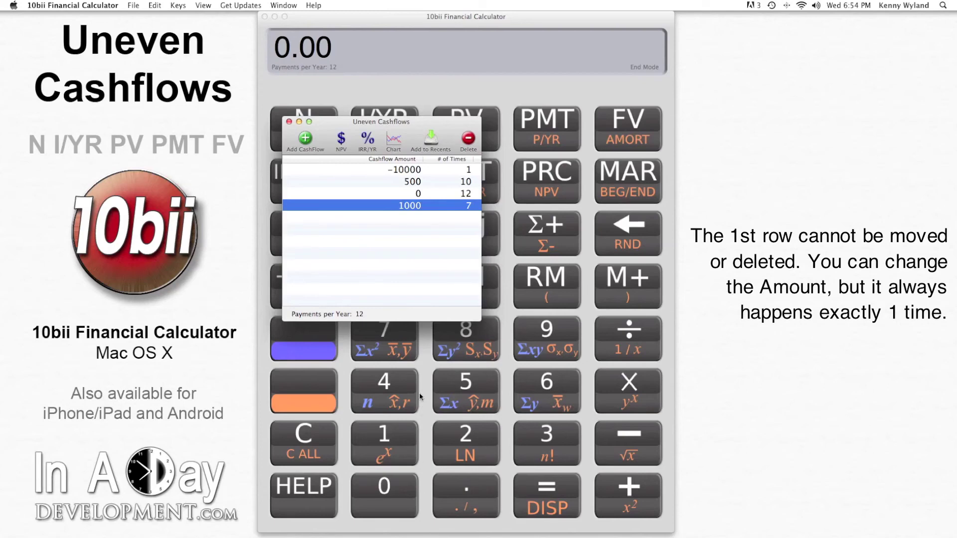
Step: Add the four-row cashflow series to Recents and select its entry in Recent Calculations
{"action": "left_click", "coordinate": [429, 305]}
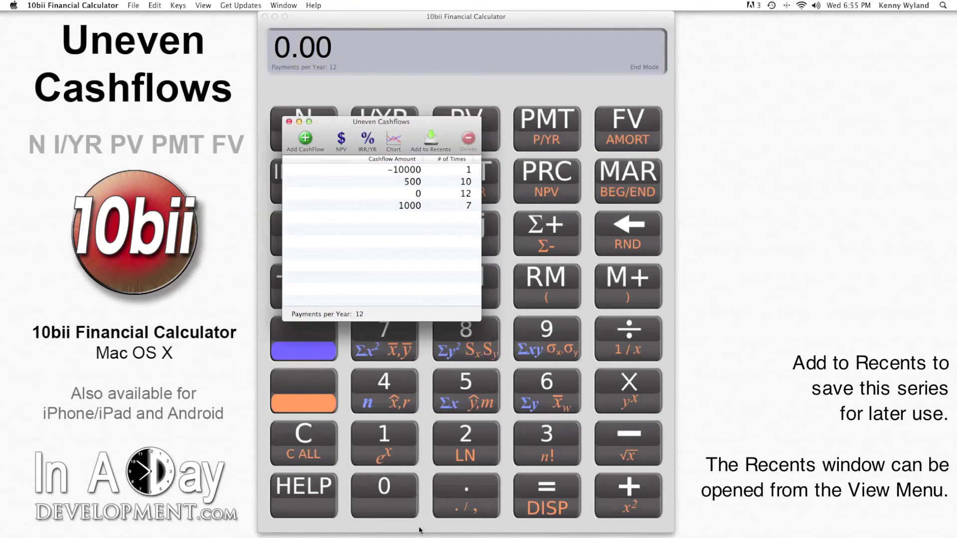
{"action": "left_click", "coordinate": [432, 143]}
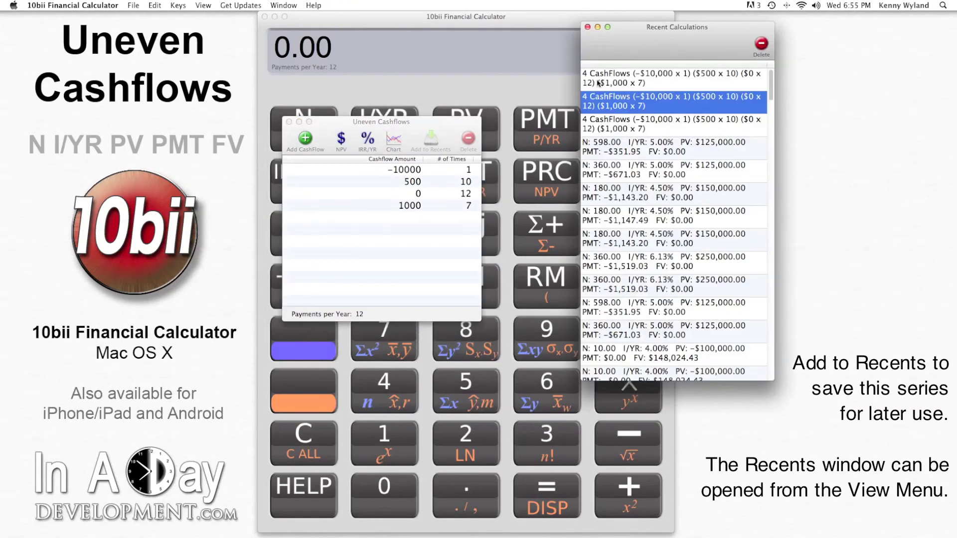
{"action": "left_click", "coordinate": [594, 80]}
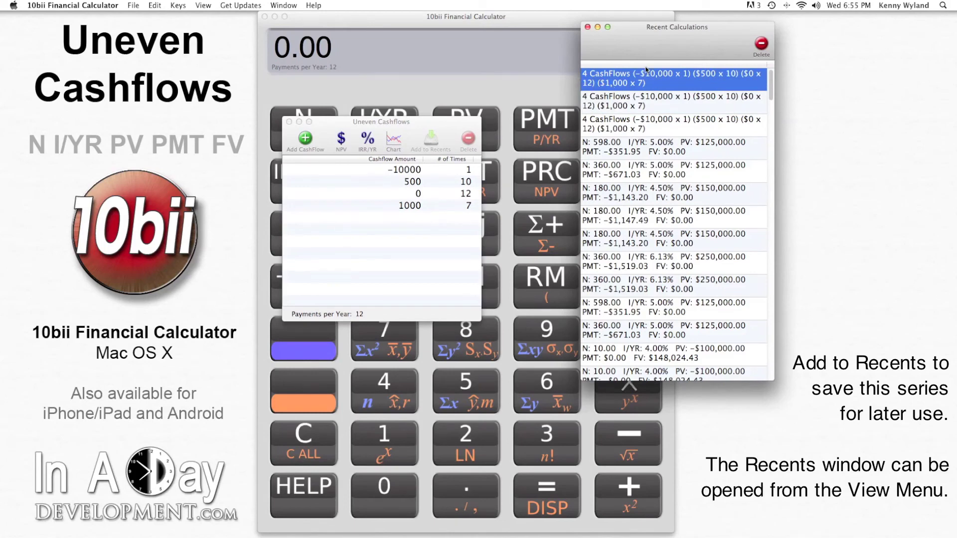
{"action": "left_click", "coordinate": [203, 6]}
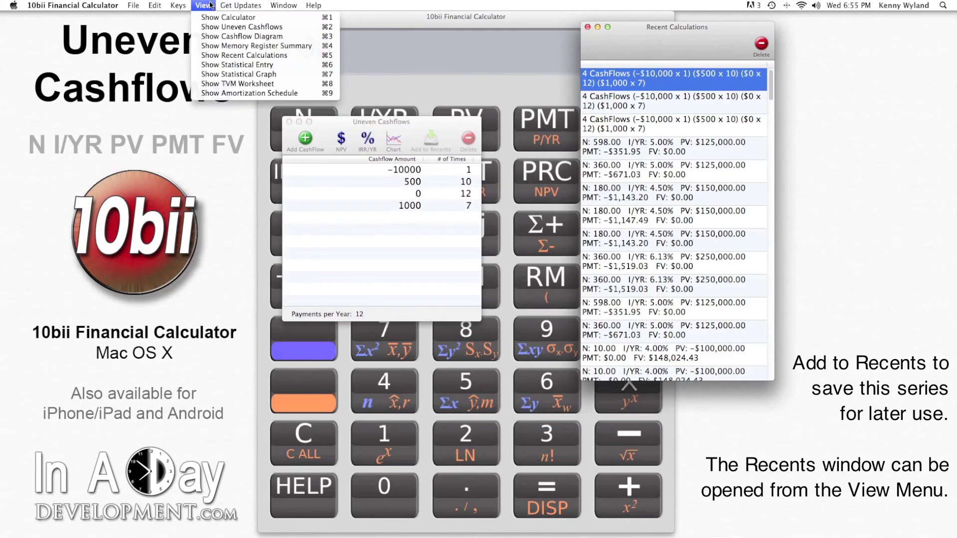
{"action": "left_click", "coordinate": [418, 122]}
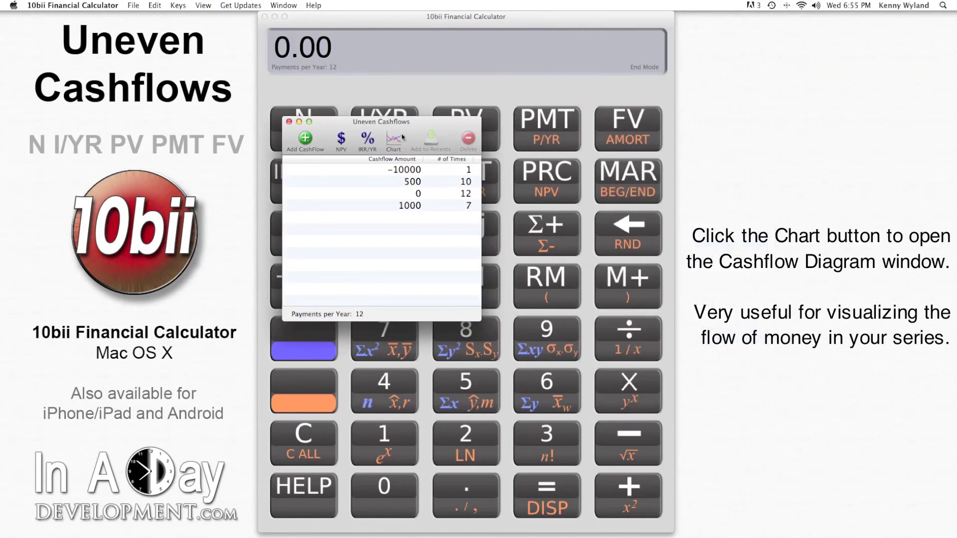
Step: Chart the series in a Cashflow Diagram showing -10,000, 500 ×10, 0 ×12 and 1,000 ×7
{"action": "left_click", "coordinate": [396, 140]}
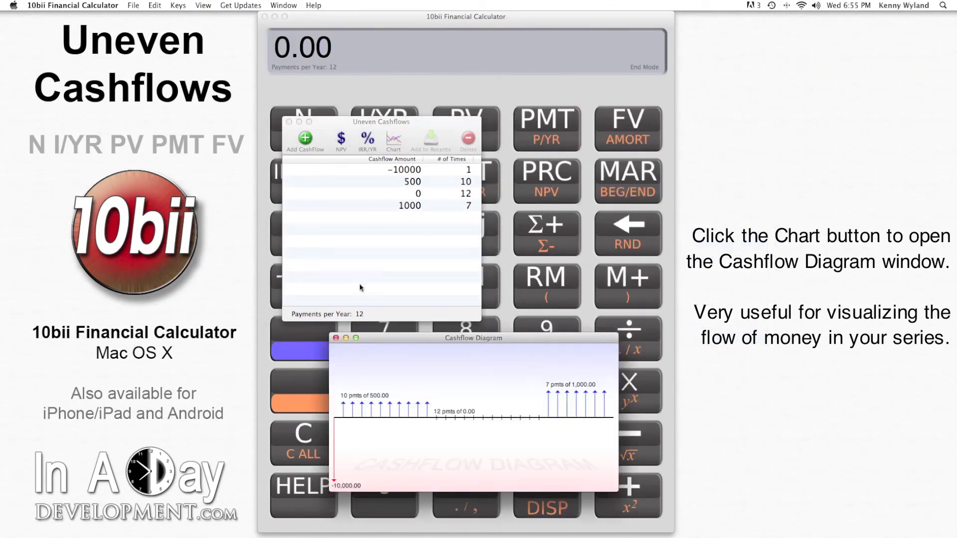